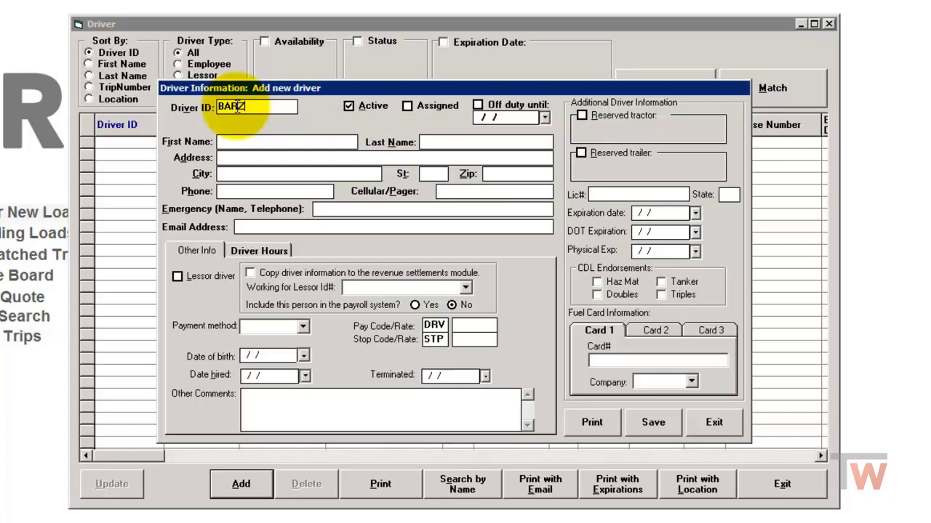
# Enter the new driver's full name, PO box mailing address, city, state and ZIP code.
pyautogui.click(237, 143)
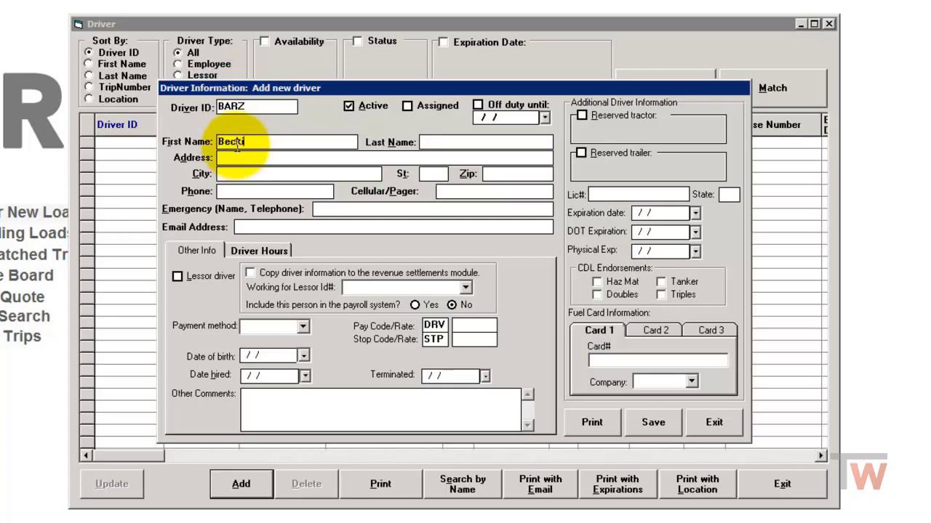
pyautogui.press('Tab')
pyautogui.press('Tab')
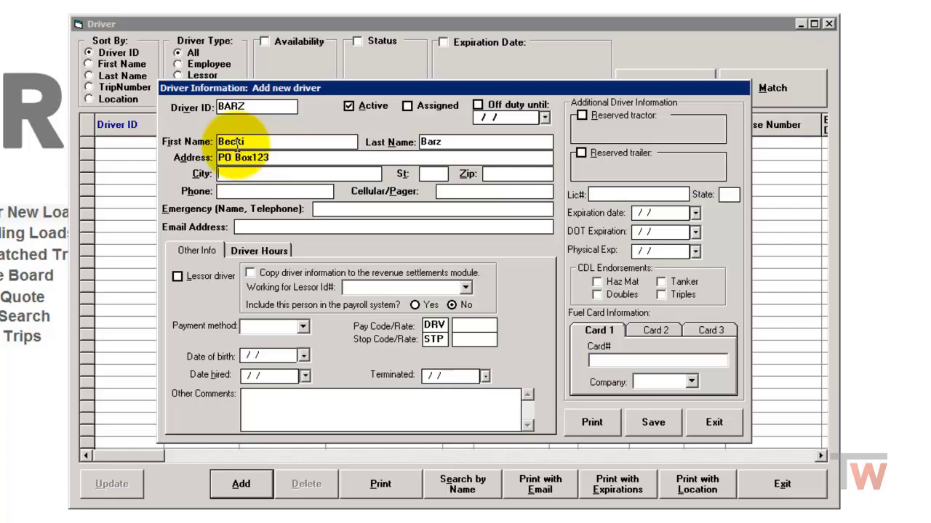
pyautogui.write('Tripp')
pyautogui.press('Tab')
pyautogui.write('SD')
pyautogui.press('Tab')
pyautogui.write('57376')
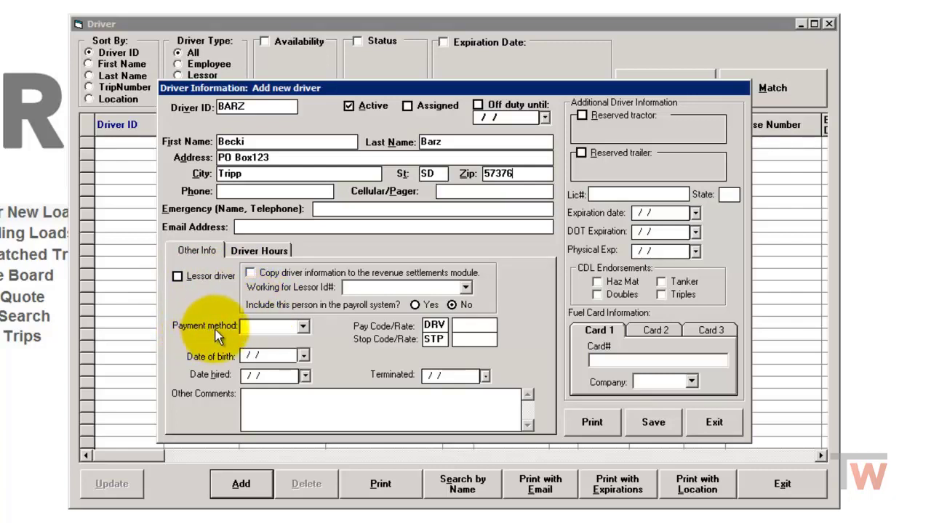
# Set the payment method to M-Miles with a DRV pay rate of .40.
pyautogui.click(303, 327)
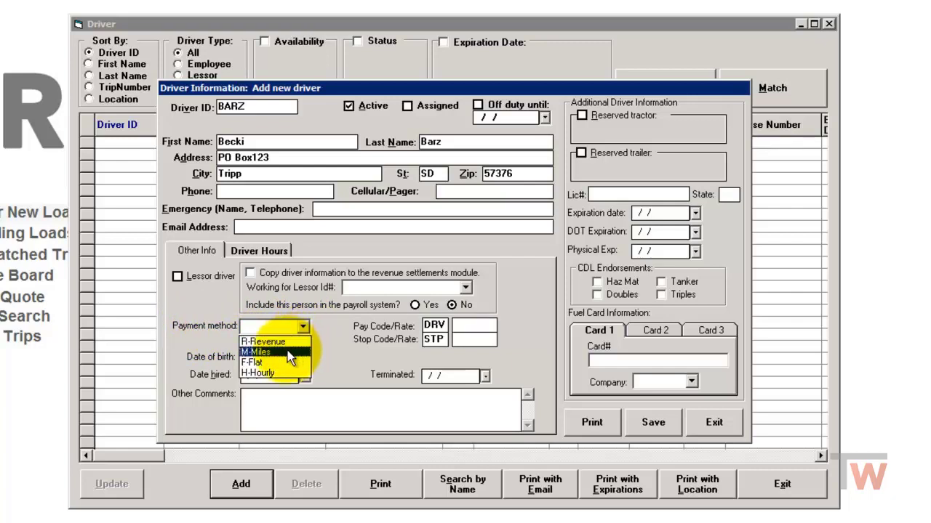
pyautogui.click(287, 350)
pyautogui.click(476, 329)
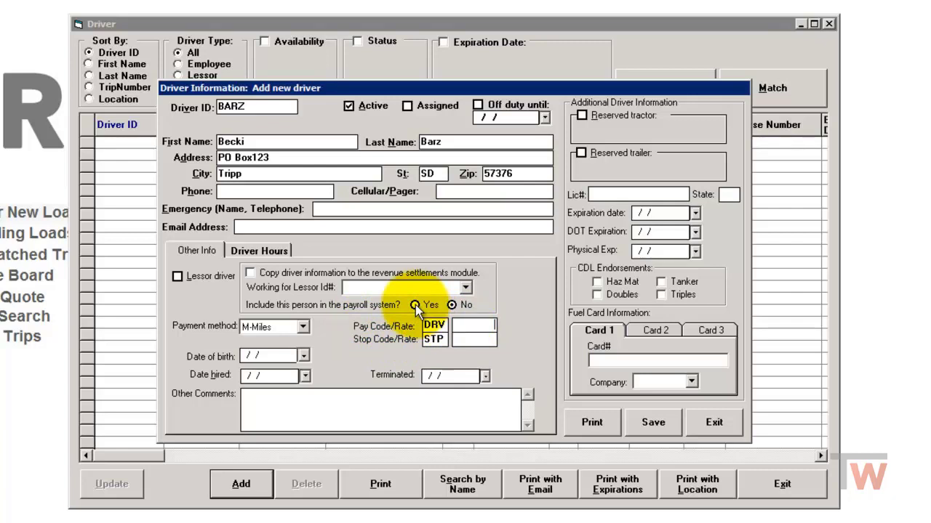
pyautogui.write('.40')
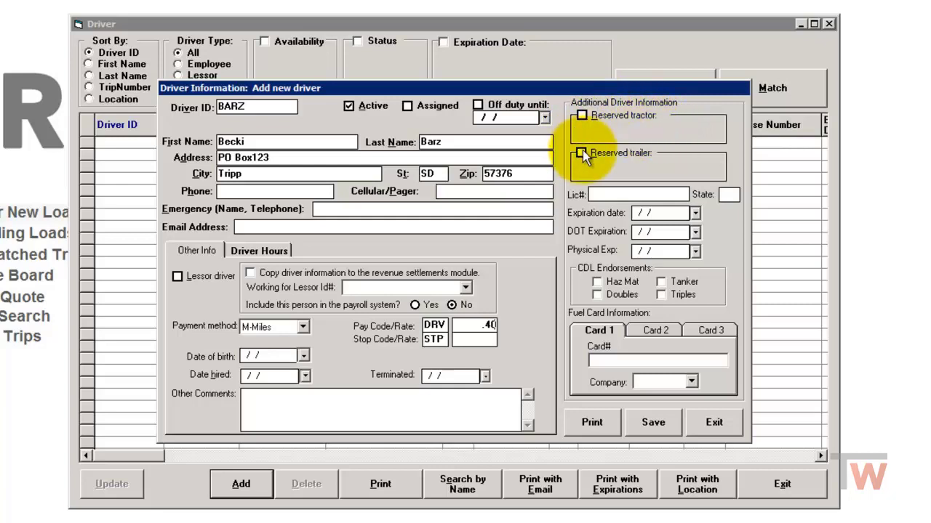
# Save the new driver record from the Add new driver form.
pyautogui.click(609, 192)
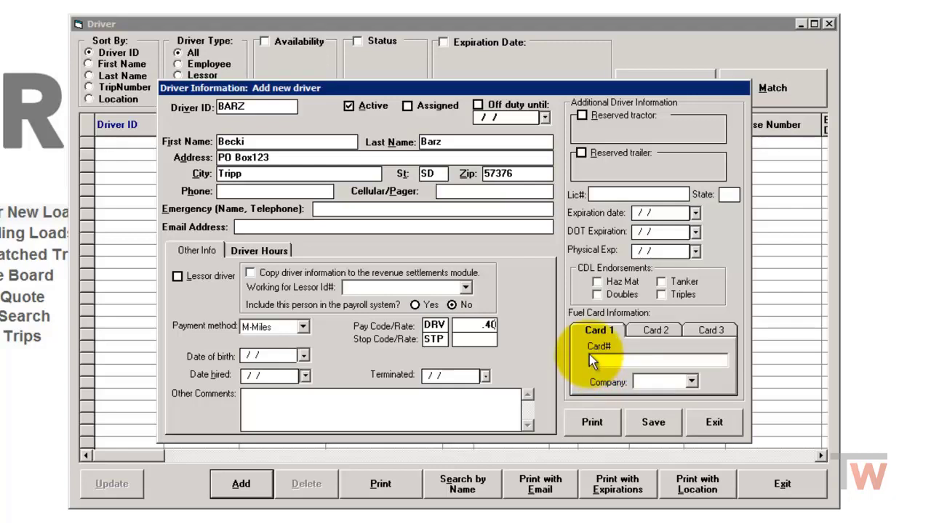
pyautogui.click(654, 422)
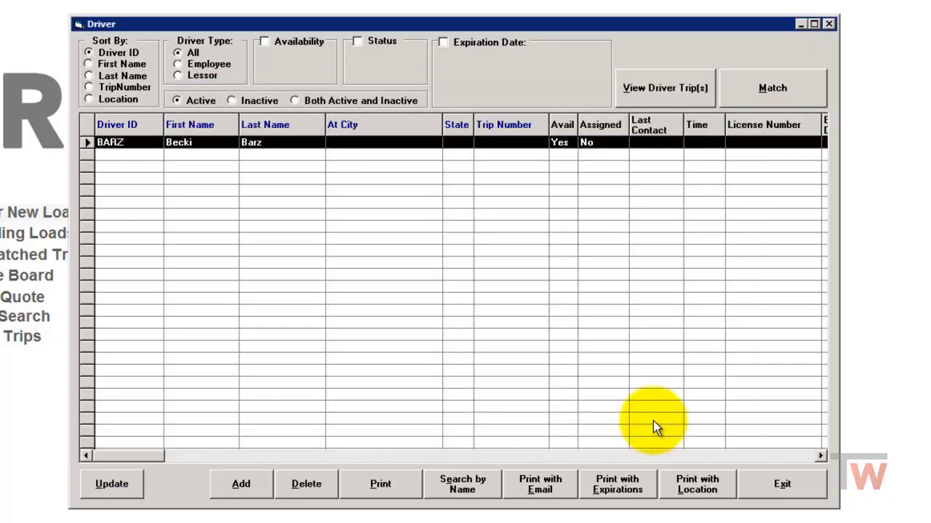
# Leave Dispatch, open the Payroll Employee List and select the new driver's record.
pyautogui.click(782, 485)
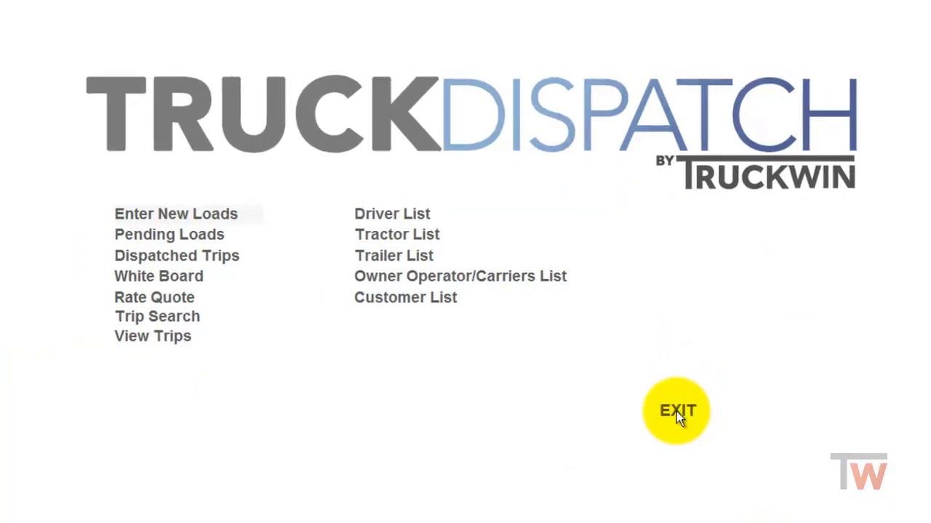
pyautogui.click(676, 412)
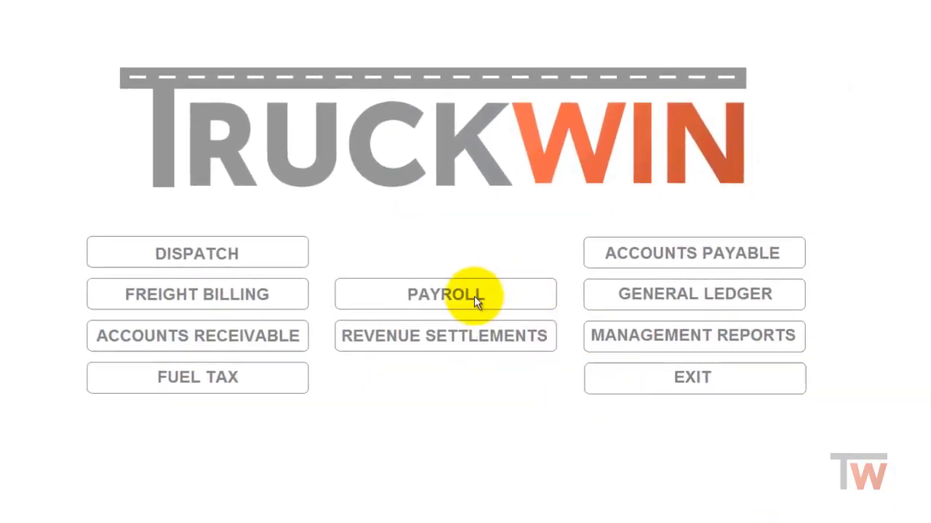
pyautogui.click(474, 295)
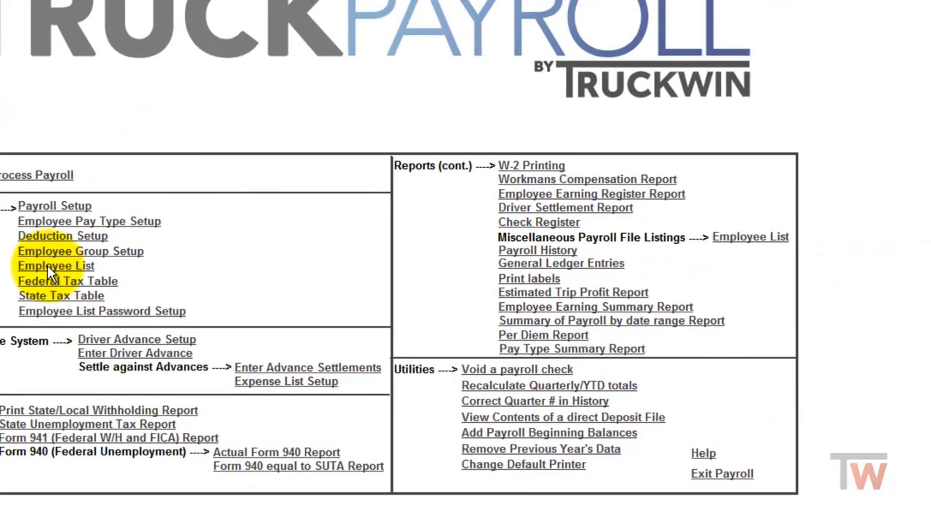
pyautogui.click(48, 267)
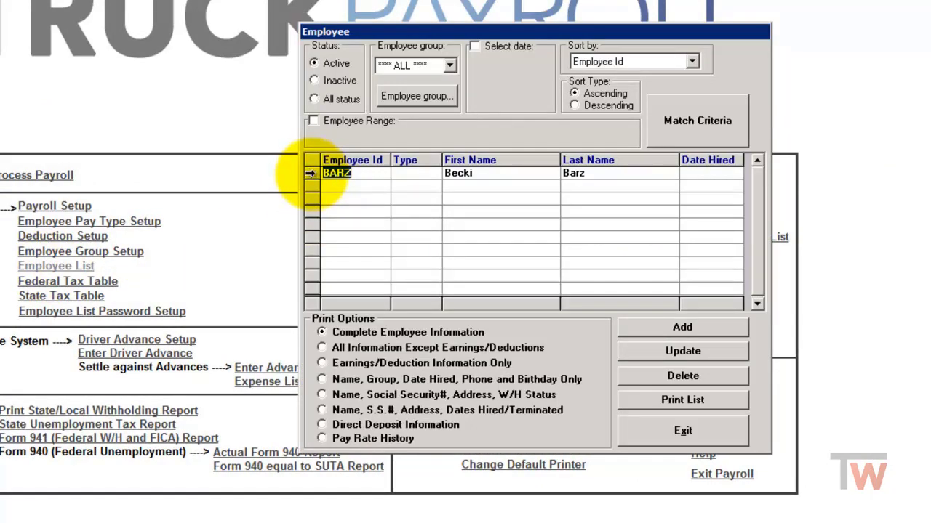
pyautogui.click(310, 173)
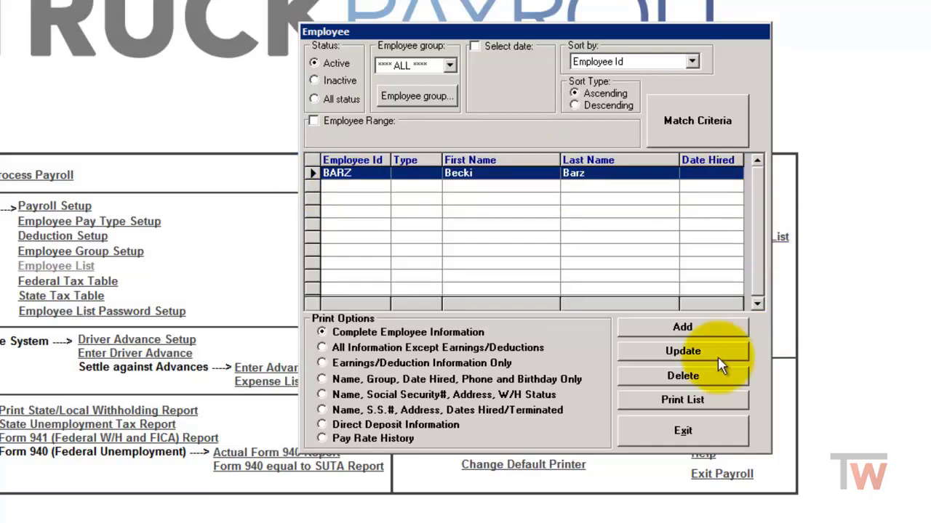
# Open the driver's payroll profile for update and set marital status to Married.
pyautogui.click(682, 355)
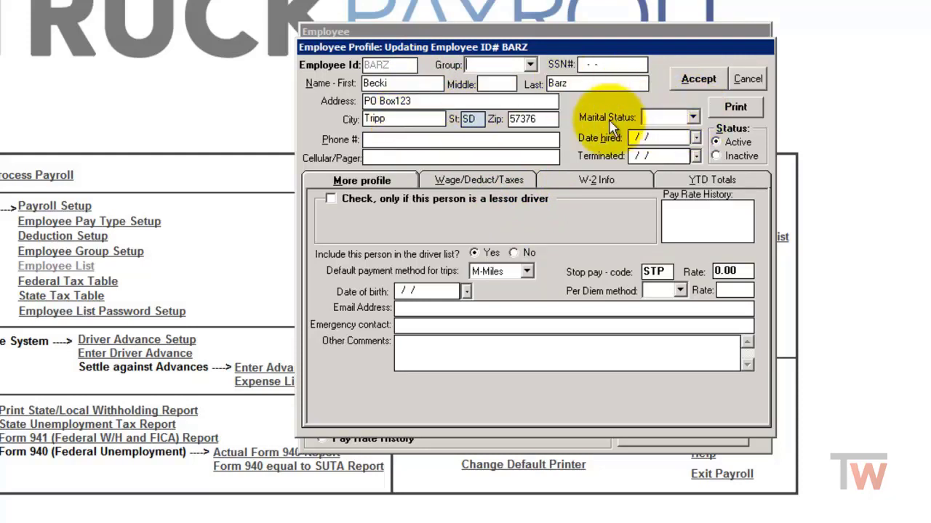
pyautogui.click(693, 117)
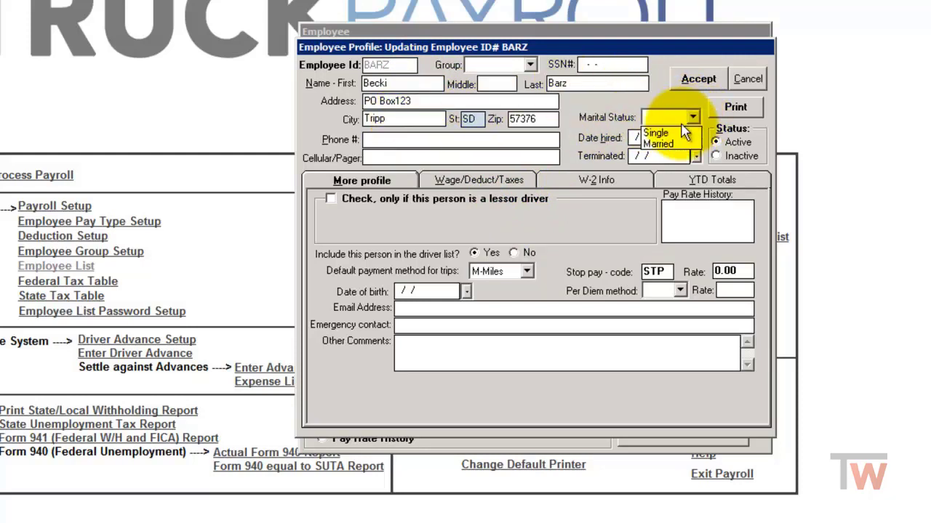
pyautogui.click(660, 144)
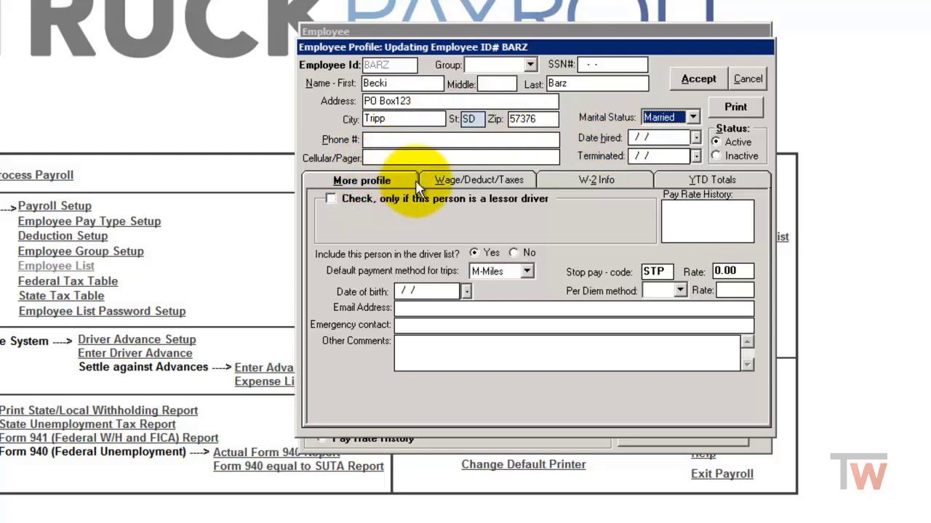
# Check the wage and tax setup with 52 pay periods, accept it, and exit Payroll.
pyautogui.click(479, 182)
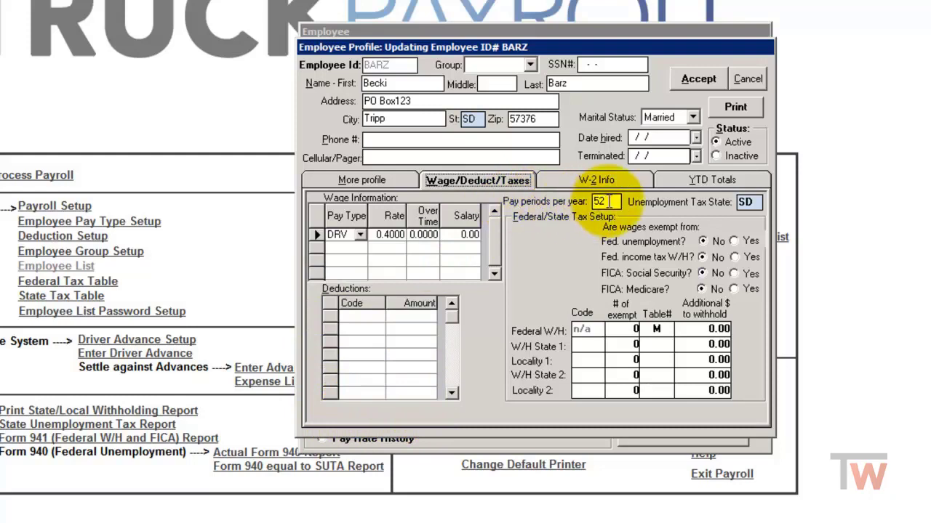
pyautogui.moveTo(608, 202); pyautogui.dragTo(591, 207)
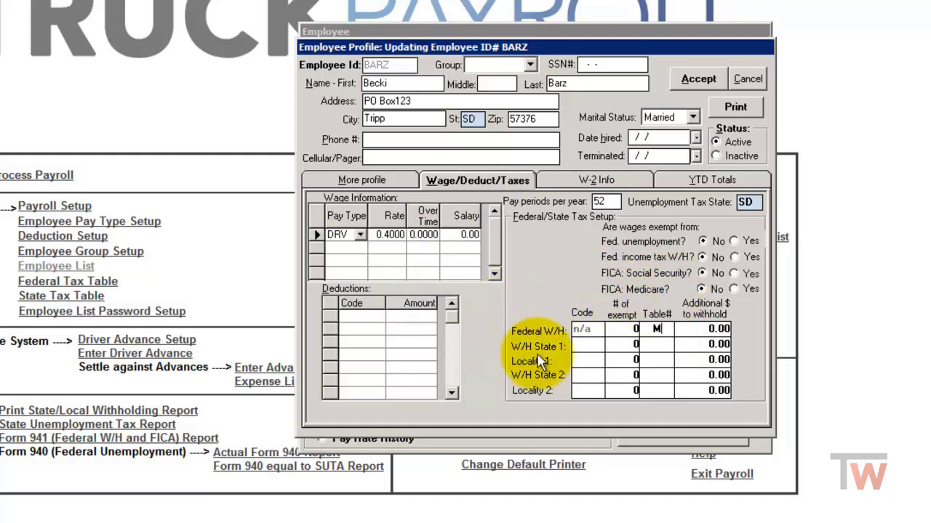
pyautogui.click(582, 347)
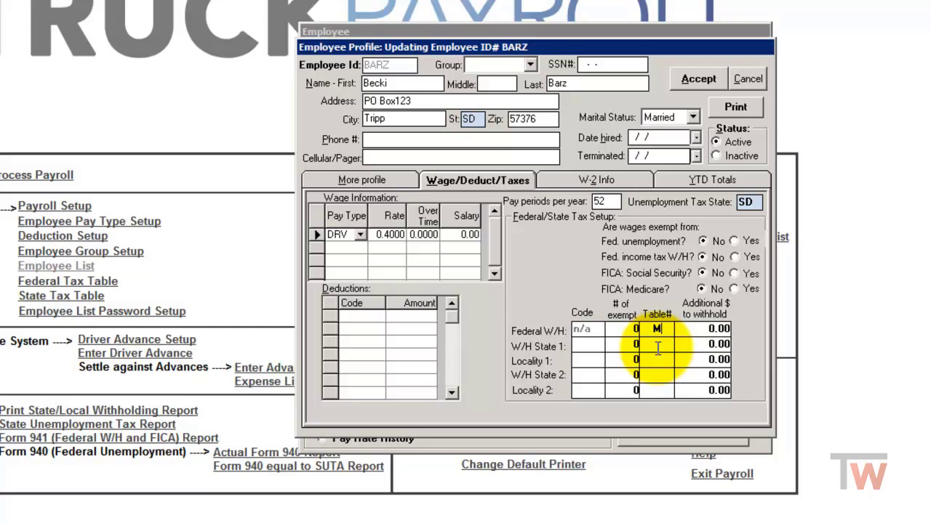
pyautogui.click(695, 82)
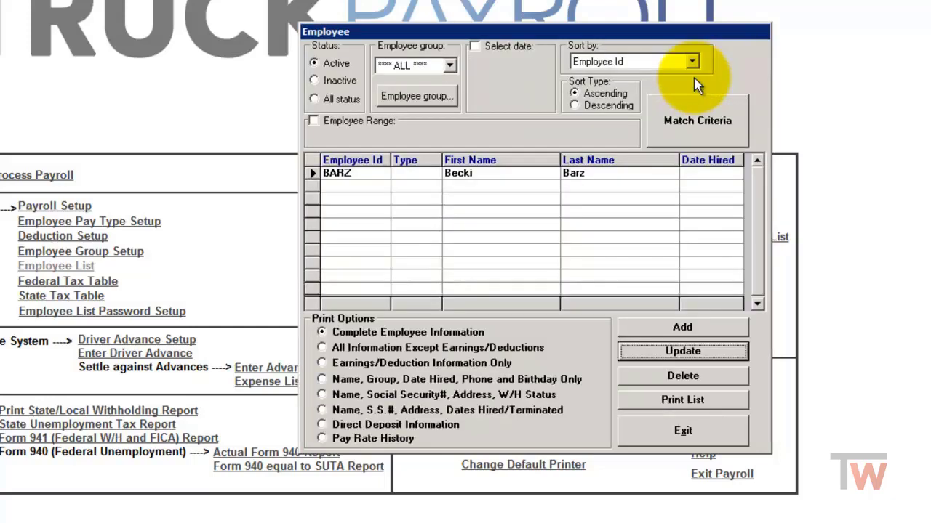
pyautogui.click(683, 433)
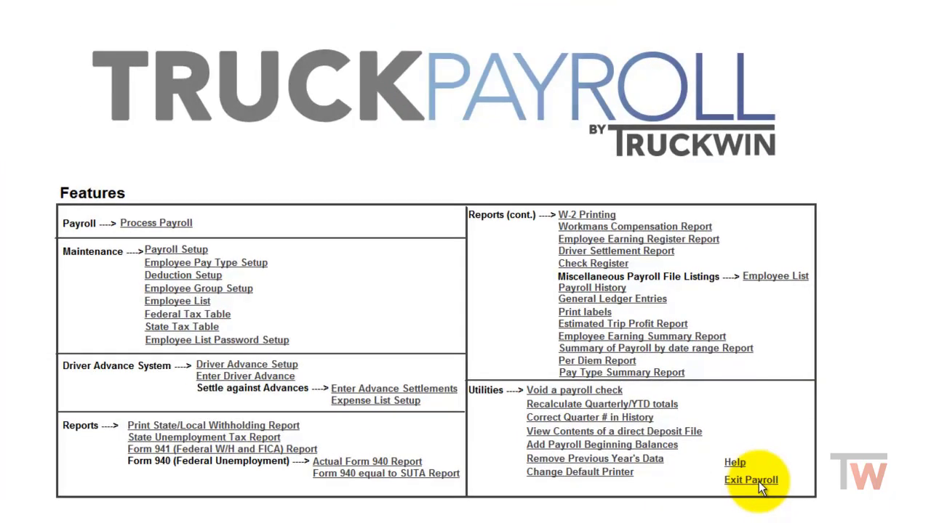
pyautogui.click(730, 473)
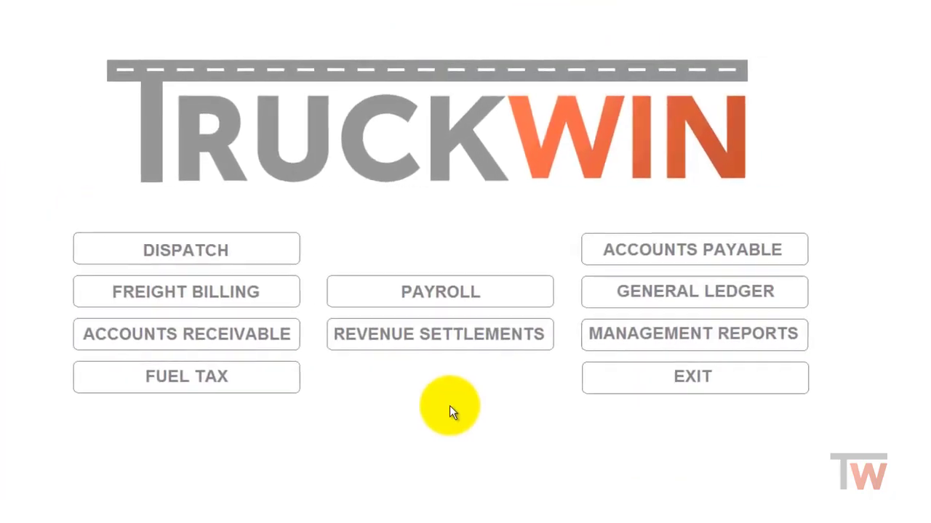